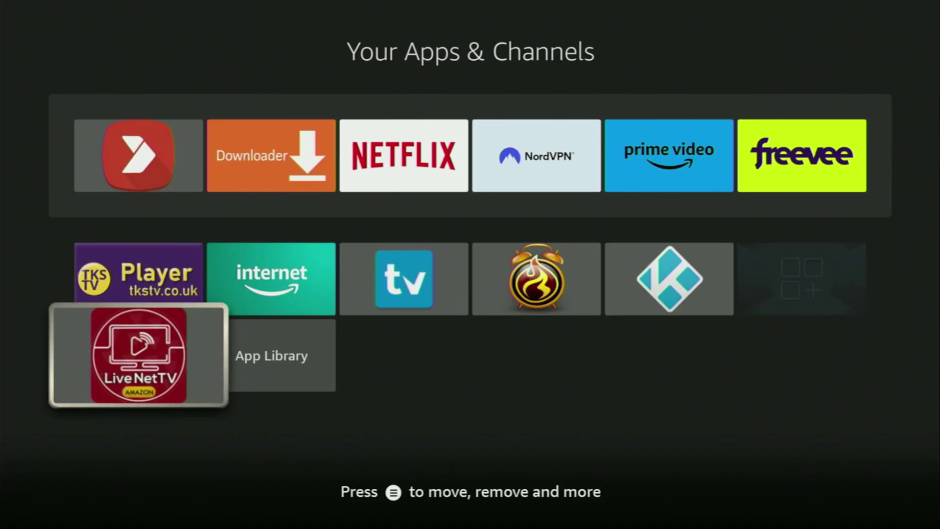
# Step: Leave the app list and search for "Do", choosing the suggested Downloader term to show its results
pyautogui.press('Escape')
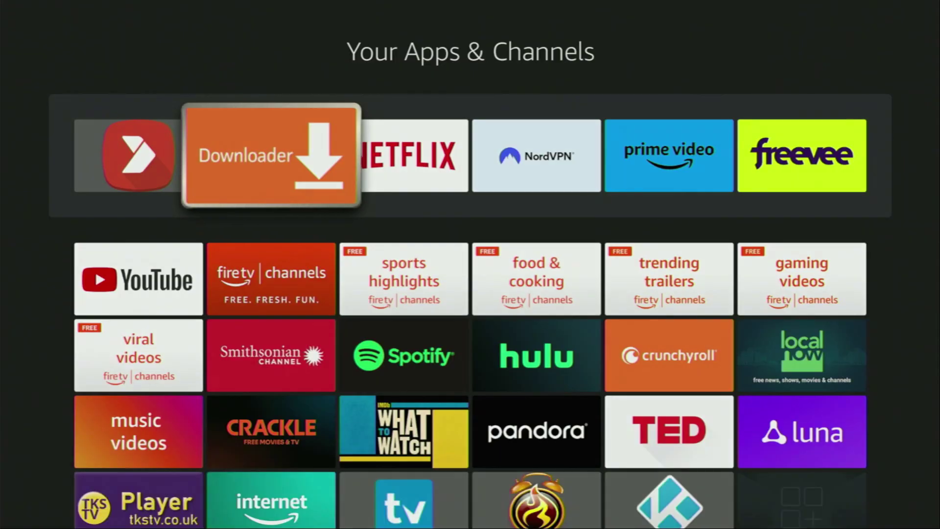
pyautogui.press('Escape')
pyautogui.press('Left')
pyautogui.press('Left')
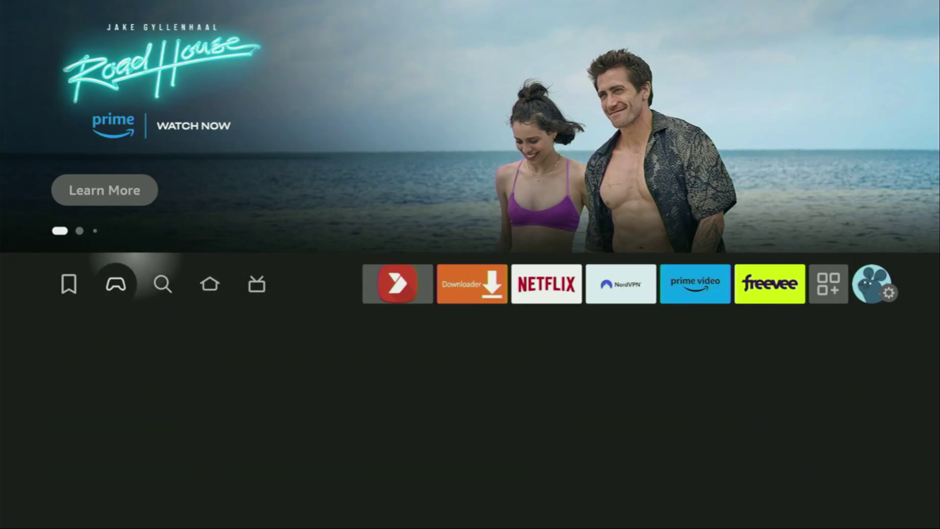
pyautogui.press('Right')
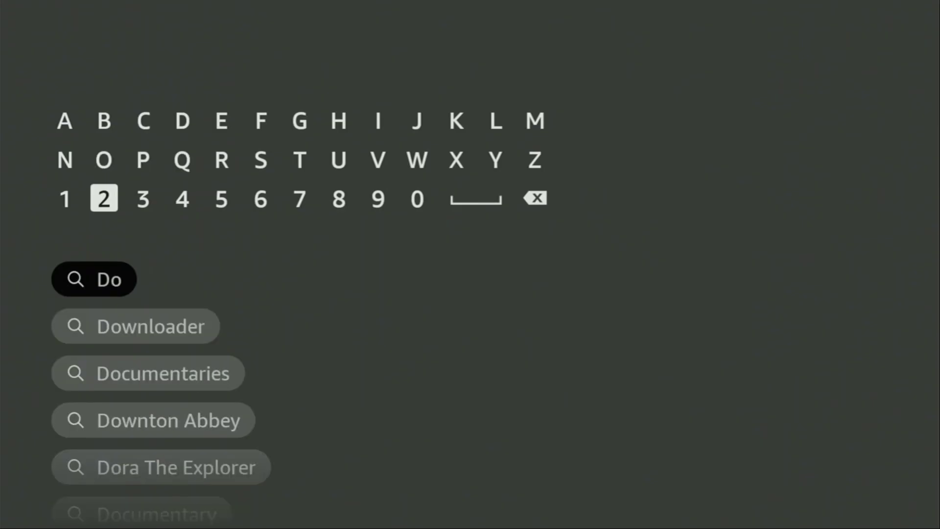
pyautogui.press('Down')
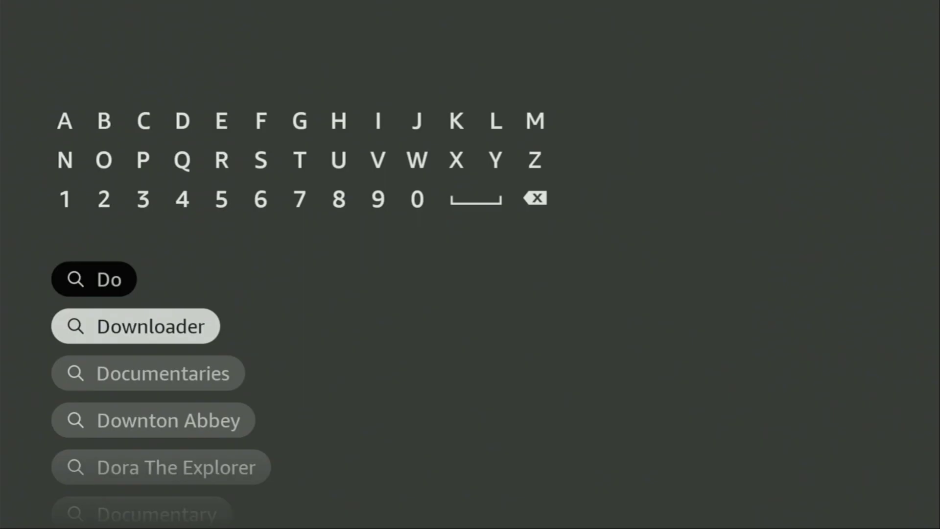
pyautogui.press('Return')
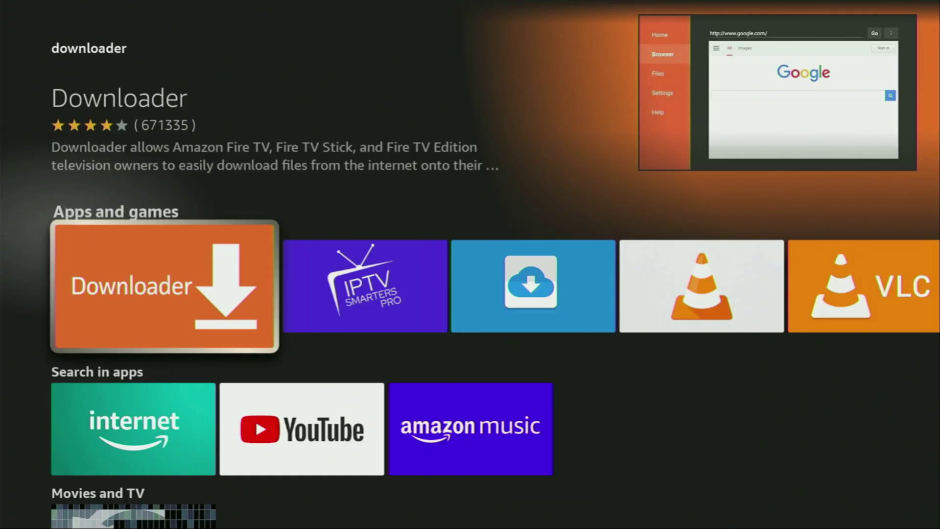
# Step: Return to the home screen and open the My Fire TV section of the device settings
pyautogui.press('Home')
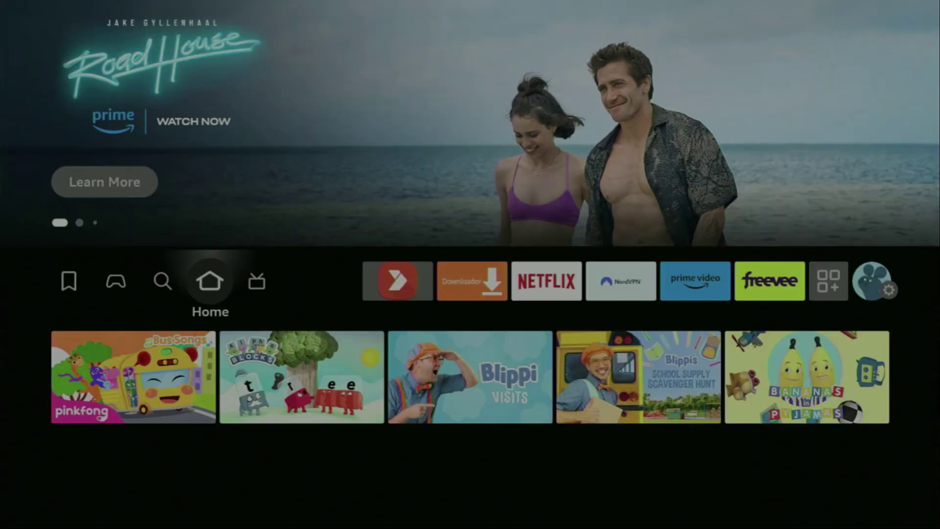
pyautogui.press('Right')
pyautogui.press('Right')
pyautogui.press('Right')
pyautogui.press('Right')
pyautogui.press('Right')
pyautogui.press('Right')
pyautogui.press('Right')
pyautogui.press('Right')
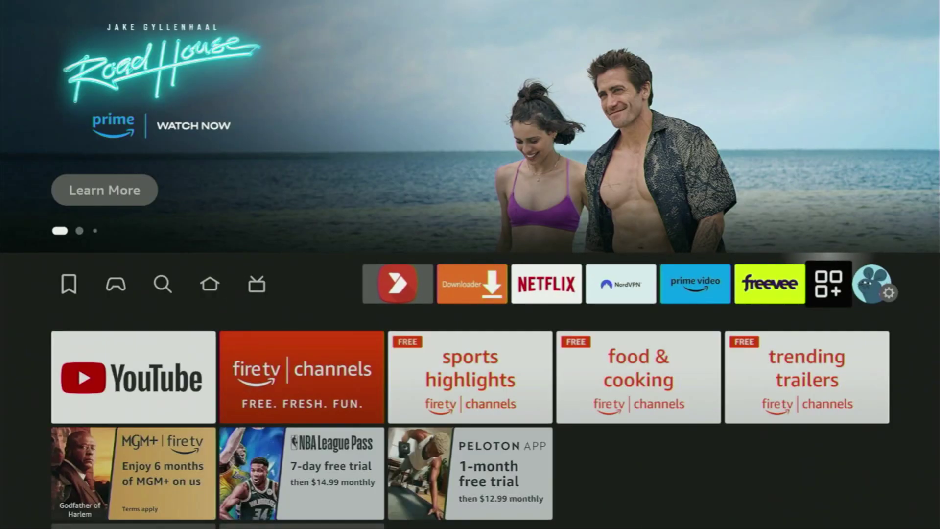
pyautogui.press('Right')
pyautogui.press('Down')
pyautogui.press('Down')
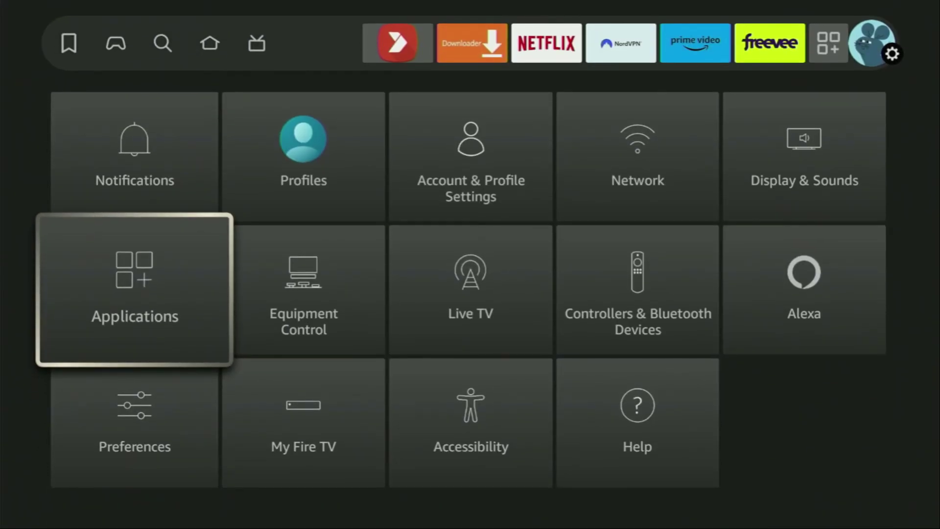
pyautogui.press('Down')
pyautogui.press('Right')
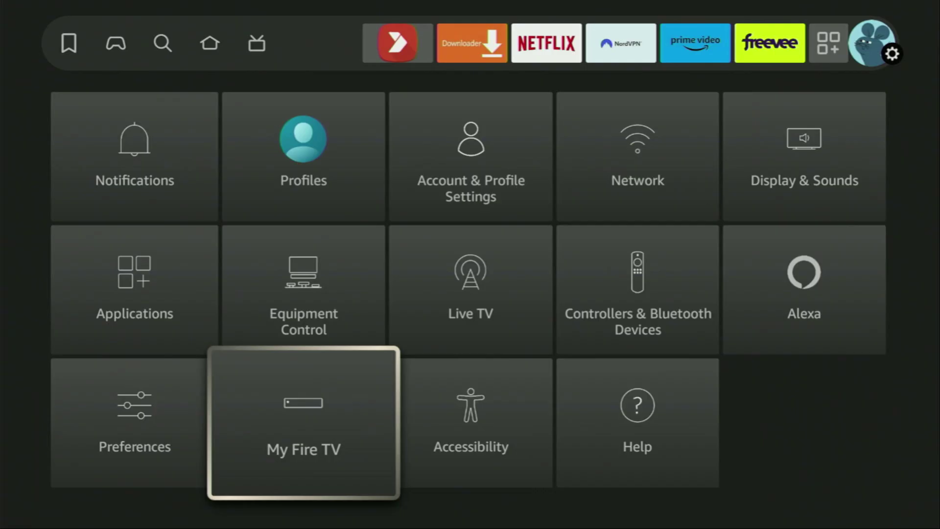
pyautogui.press('Return')
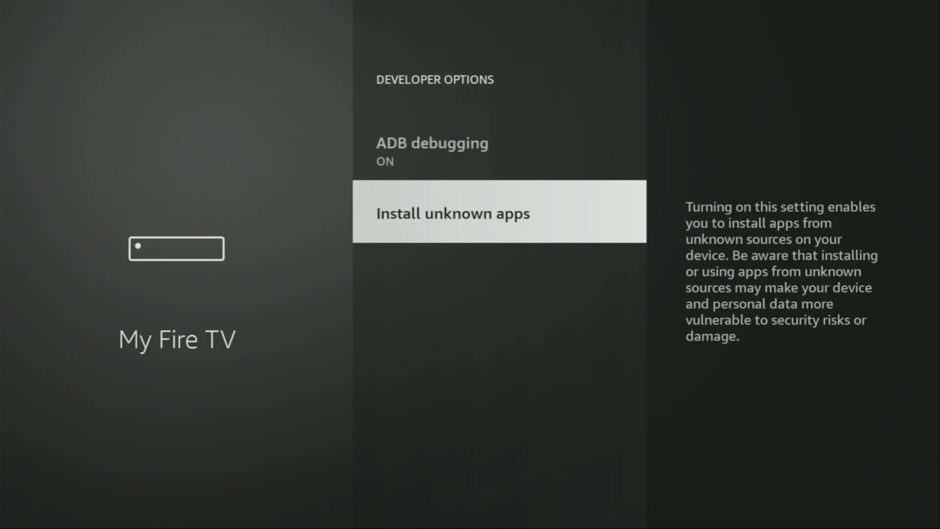
# Step: Set Downloader to ON under Install unknown apps in the developer options, and return to the home screen
pyautogui.press('Return')
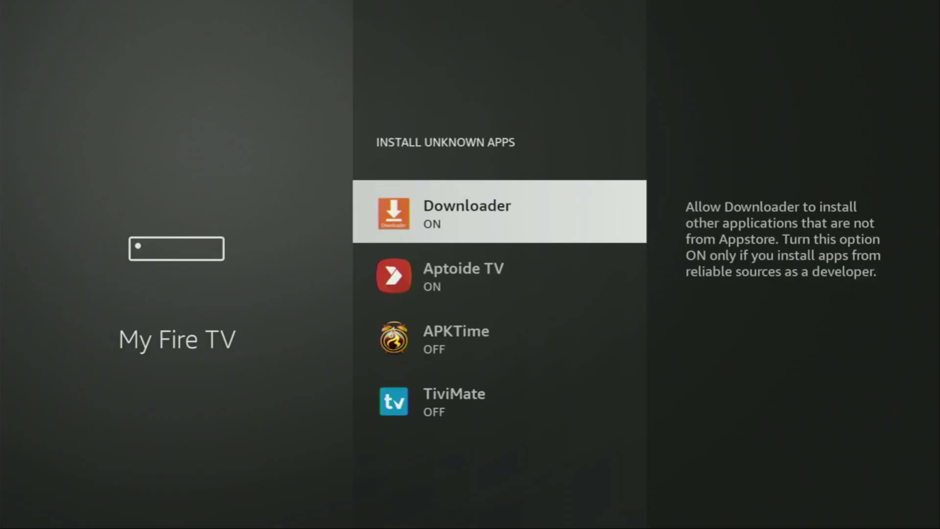
pyautogui.press('Return')
pyautogui.press('Return')
pyautogui.press('Home')
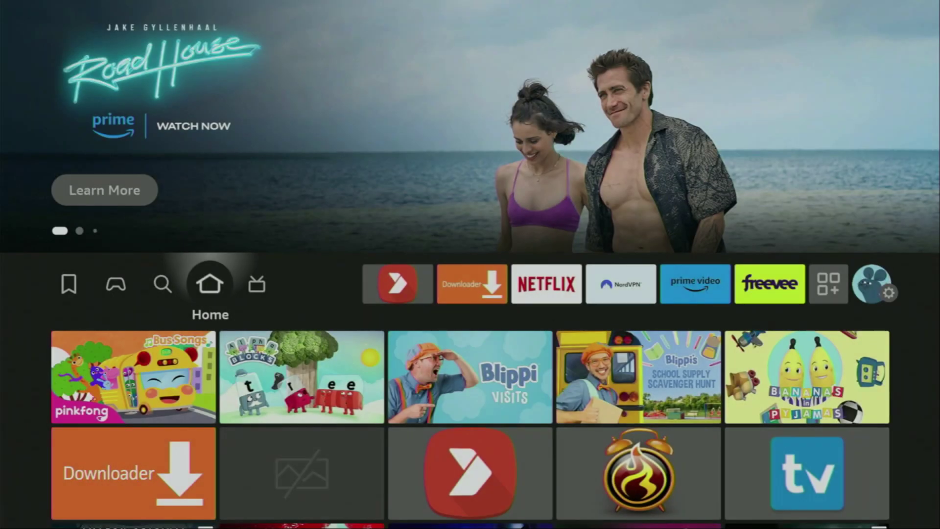
# Step: Open the full list of installed apps and channels and launch NordVPN from it
pyautogui.press('Right')
pyautogui.press('Right')
pyautogui.press('Right')
pyautogui.press('Right')
pyautogui.press('Right')
pyautogui.press('Right')
pyautogui.press('Right')
pyautogui.press('Right')
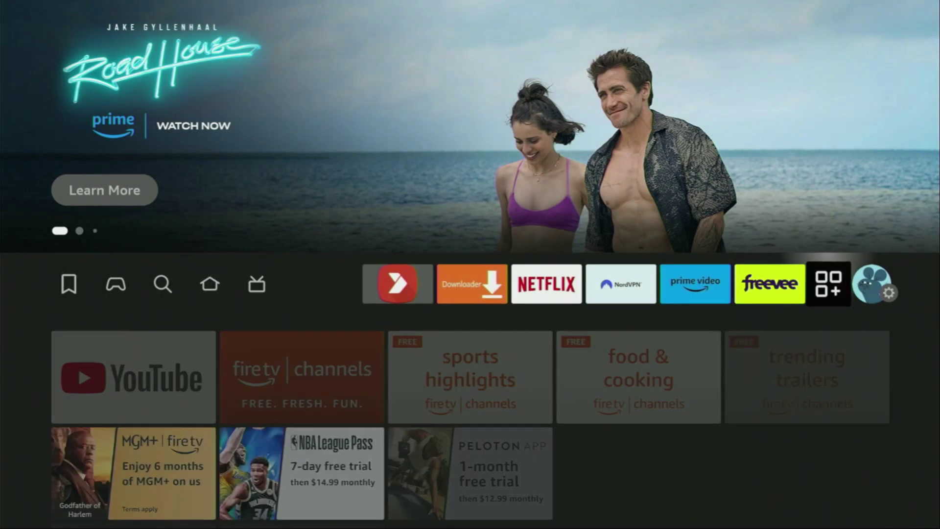
pyautogui.press('Return')
pyautogui.press('Right')
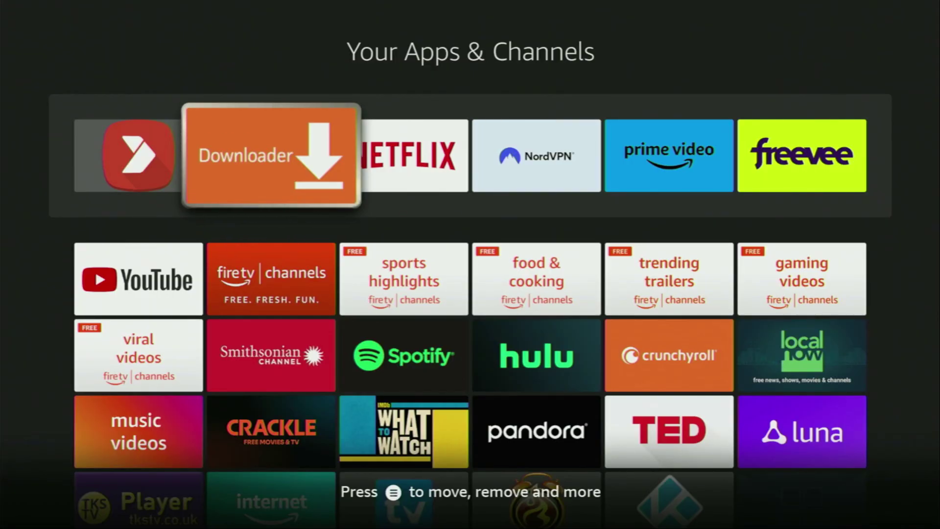
pyautogui.press('Right')
pyautogui.press('Right')
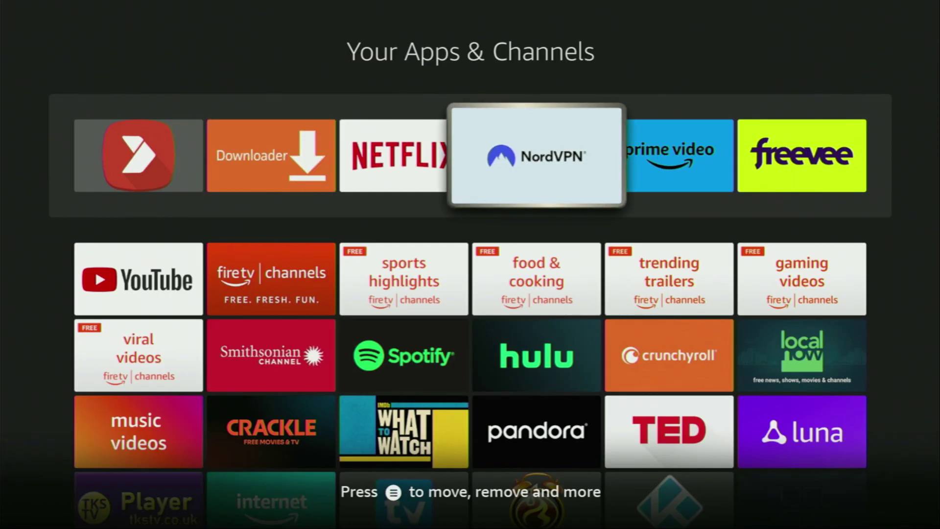
pyautogui.press('Return')
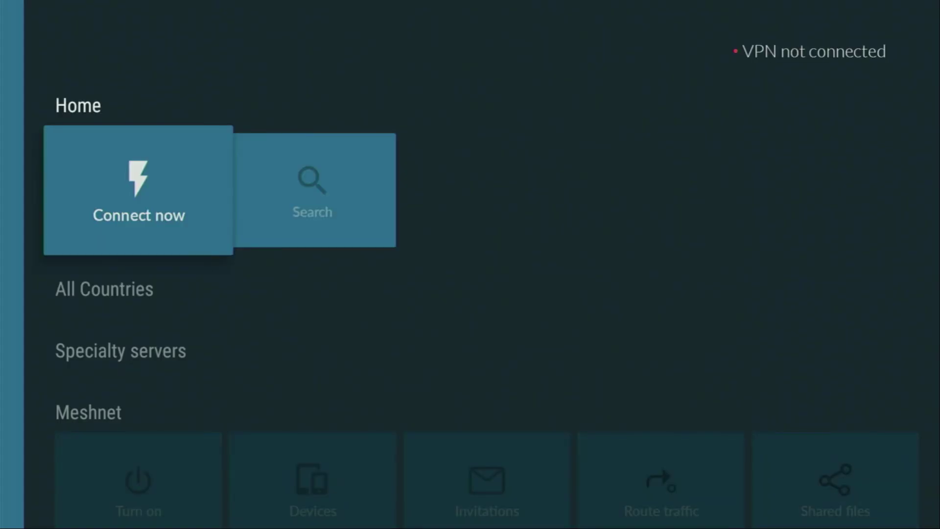
# Step: Connect the VPN to the fastest server in France
pyautogui.press('Down')
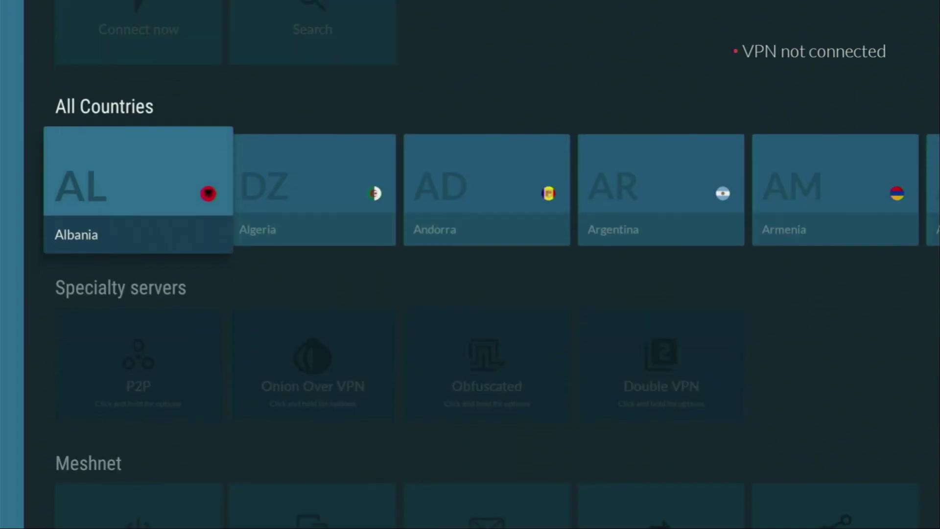
pyautogui.press('Right')
pyautogui.press('Right')
pyautogui.press('Right')
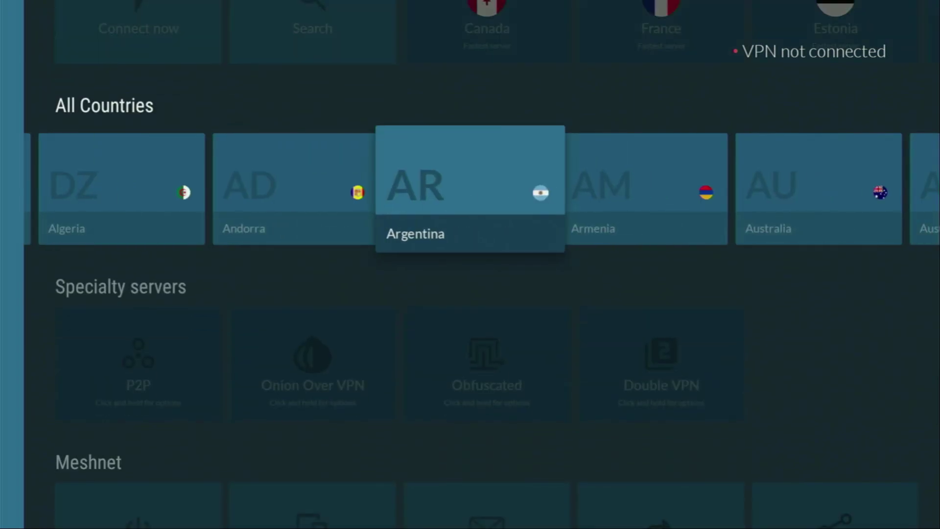
pyautogui.press('Up')
pyautogui.press('Right')
pyautogui.press('Right')
pyautogui.press('Right')
pyautogui.press('Right')
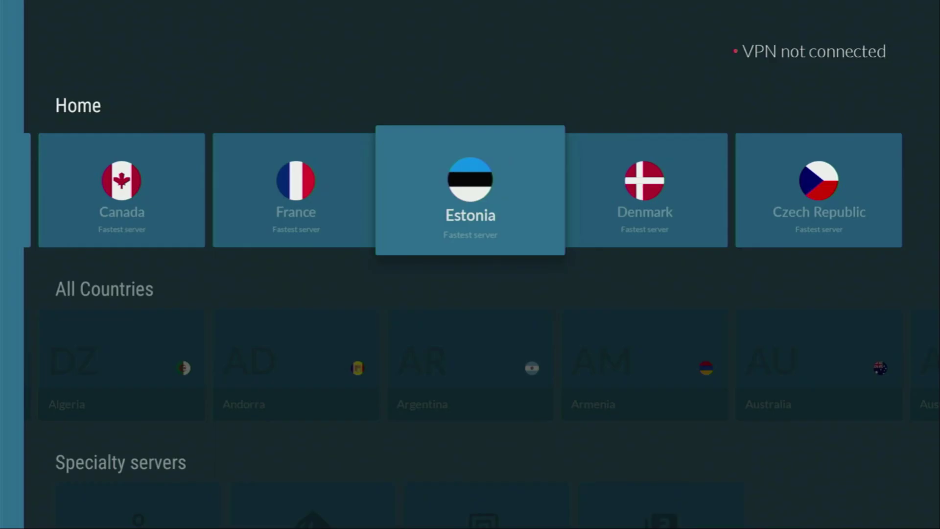
pyautogui.press('Right')
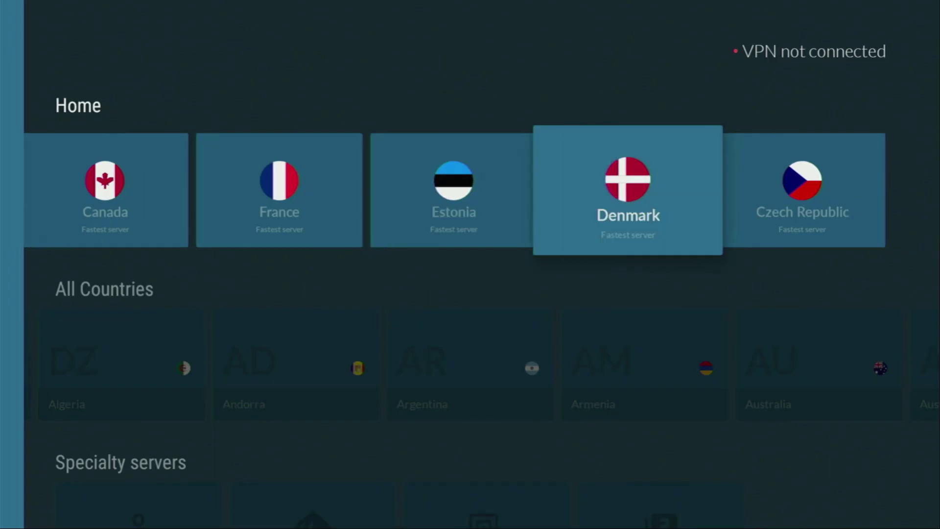
pyautogui.press('Left')
pyautogui.press('Left')
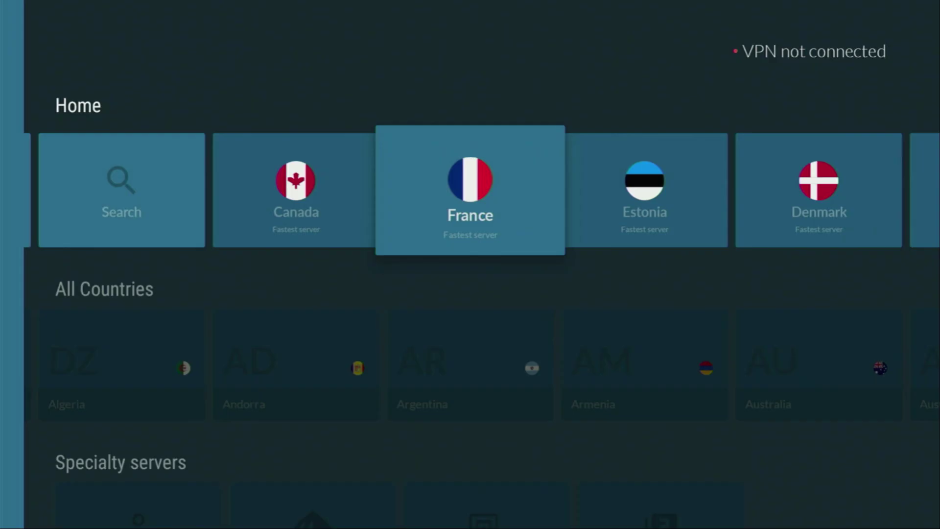
pyautogui.press('Return')
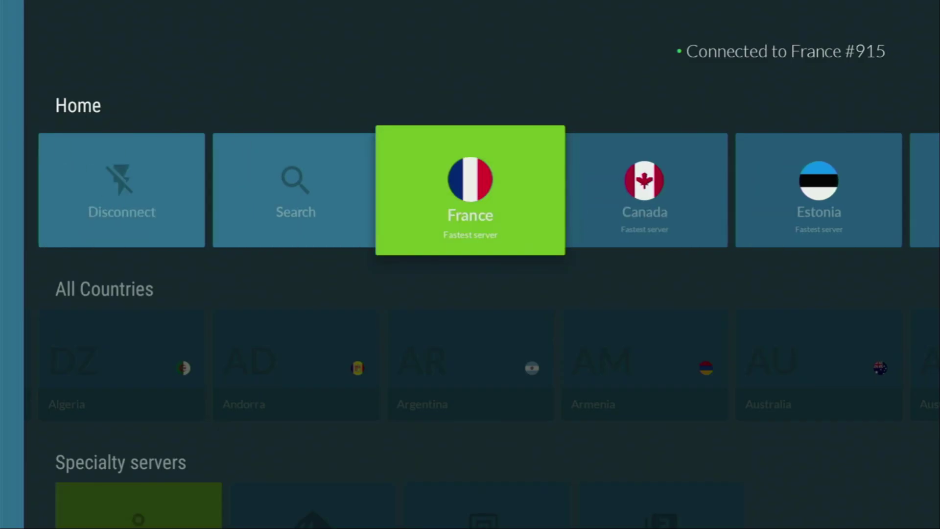
# Step: Browse the other fastest-server countries and the beginning of the full country list
pyautogui.press('Right')
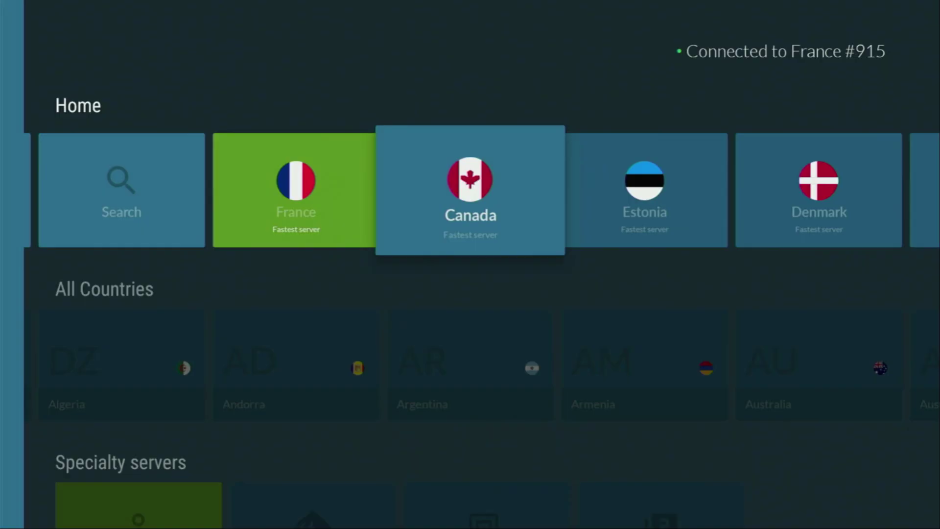
pyautogui.press('Right')
pyautogui.press('Right')
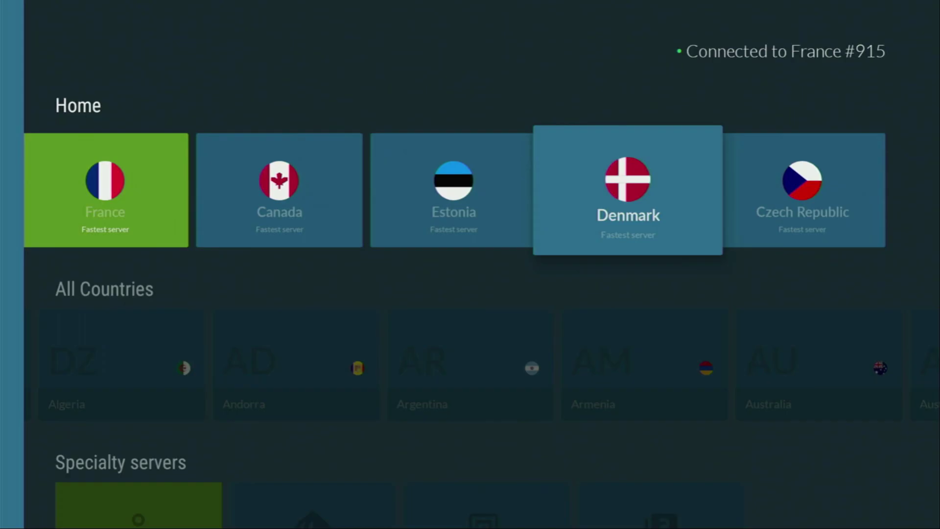
pyautogui.press('Left')
pyautogui.press('Left')
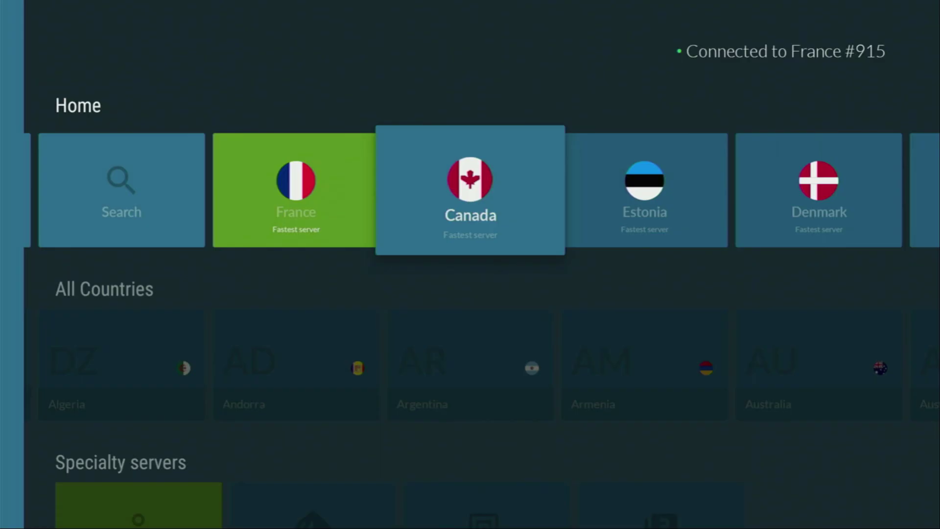
pyautogui.press('Down')
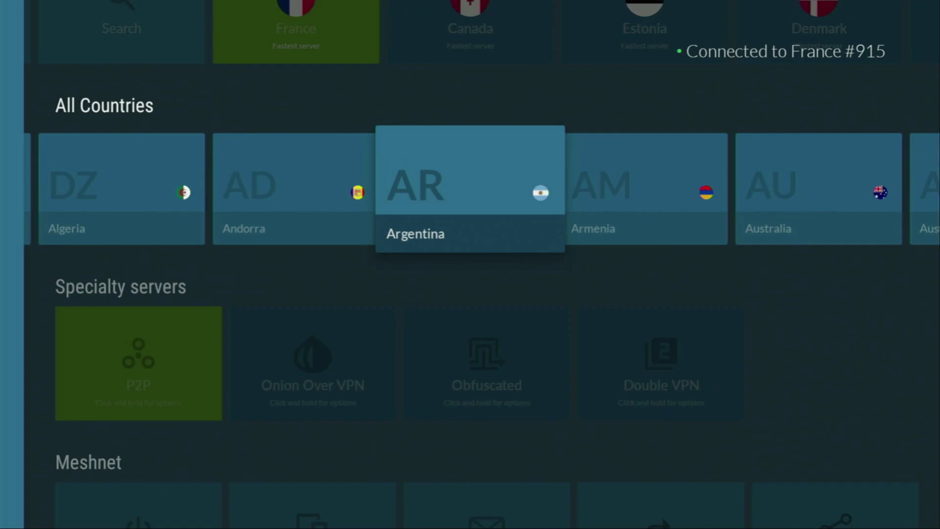
pyautogui.press('Right')
pyautogui.press('Up')
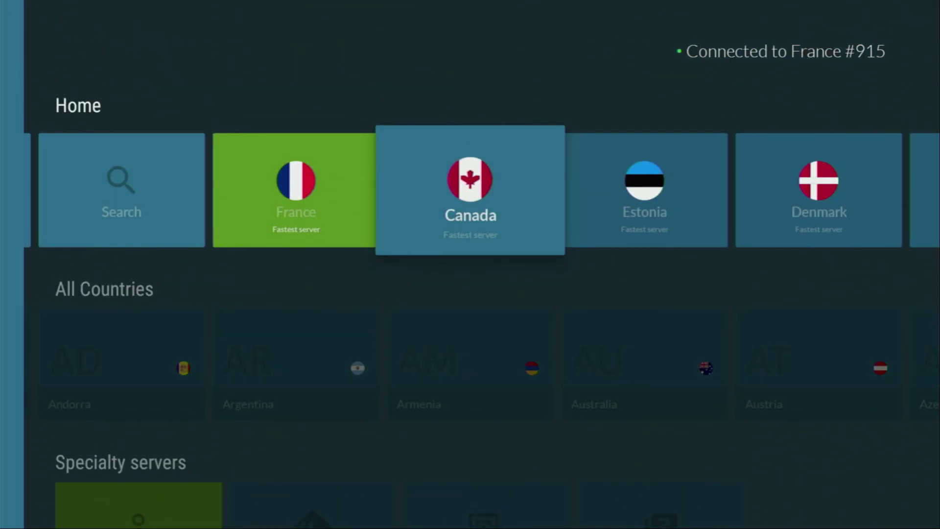
# Step: Switch to the Downloader app from the Fire TV home screen and go to its URL entry page
pyautogui.press('Left')
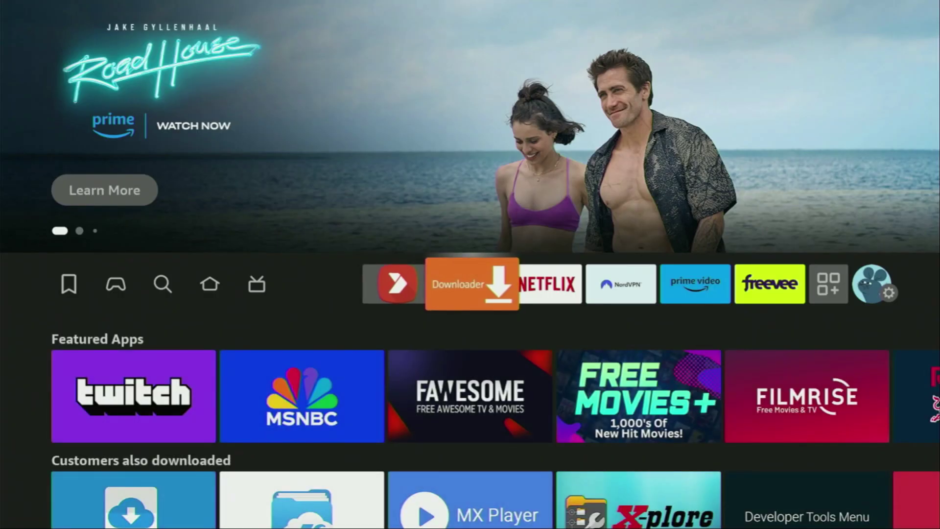
pyautogui.press('Return')
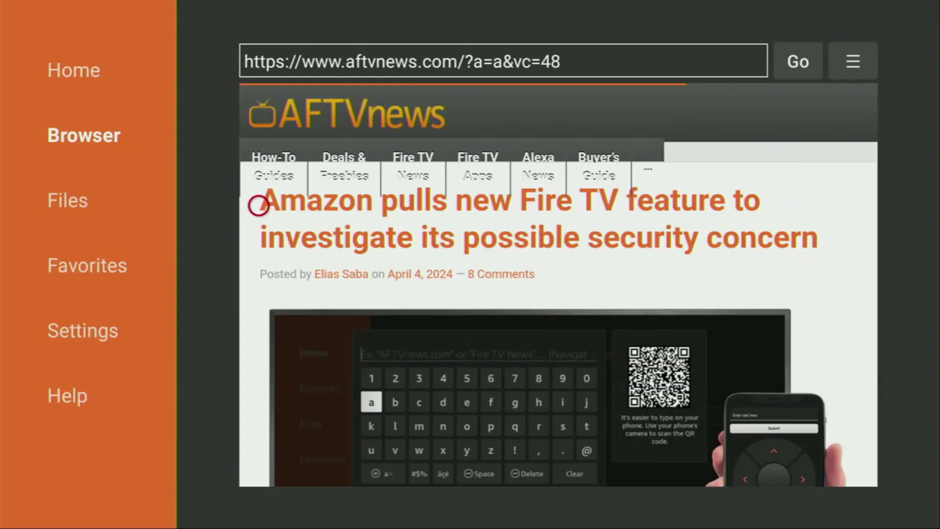
pyautogui.press('Left')
pyautogui.press('Return')
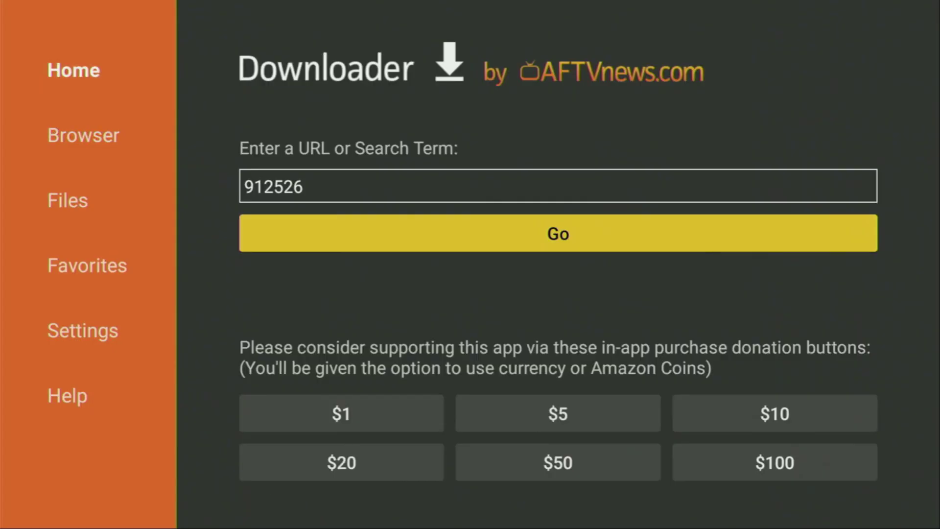
# Step: Submit the code 912526 as the URL in Downloader to download and install the Live NetTV APK
pyautogui.press('Up')
pyautogui.press('Return')
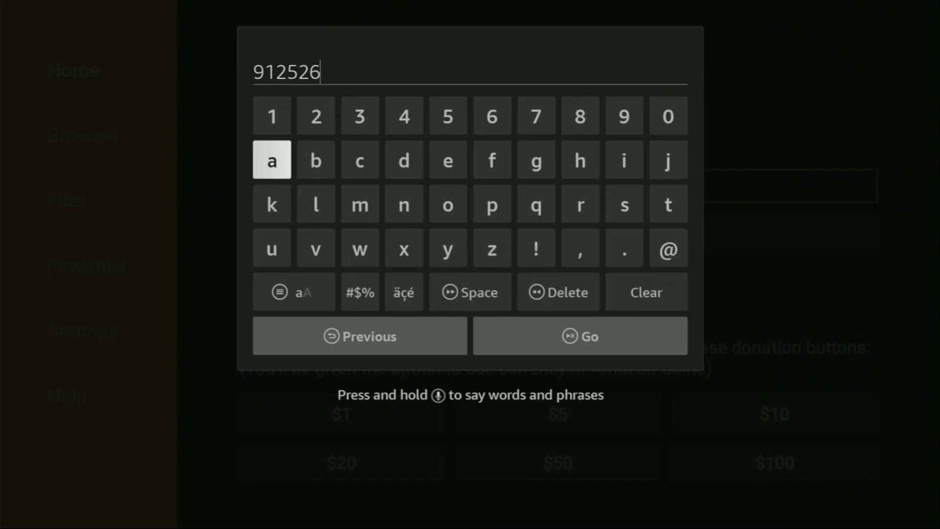
pyautogui.press('Down')
pyautogui.press('Down')
pyautogui.press('Down')
pyautogui.press('Down')
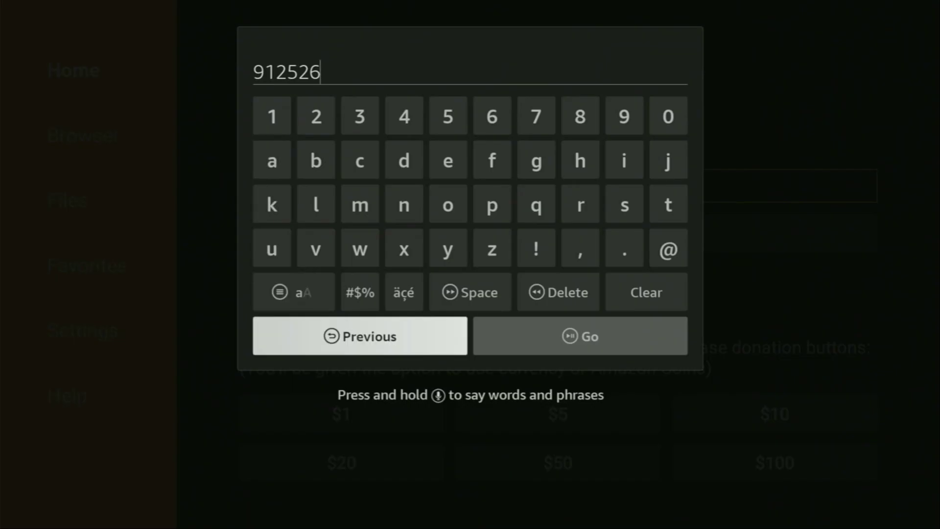
pyautogui.press('Right')
pyautogui.press('Return')
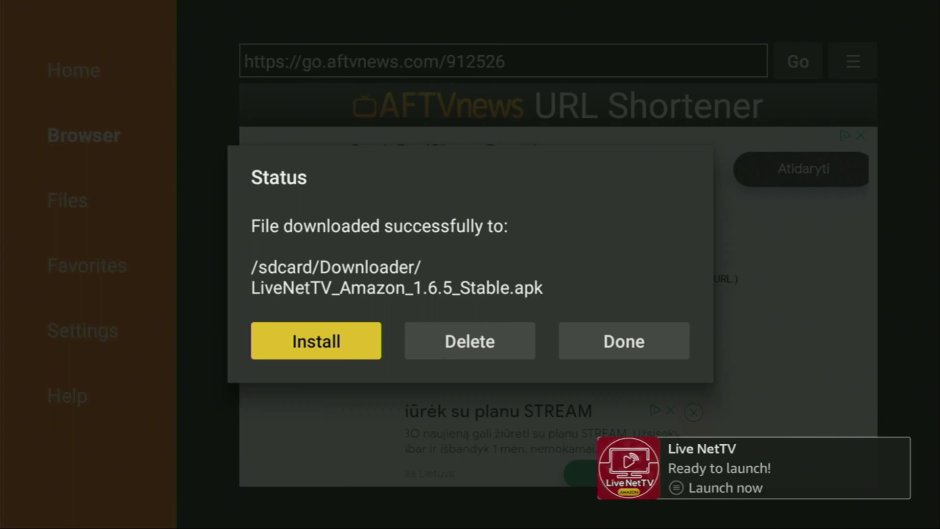
# Step: Delete the downloaded installer LiveNetTV_Amazon_1.6.5_Stable.apk and confirm its removal
pyautogui.press('Right')
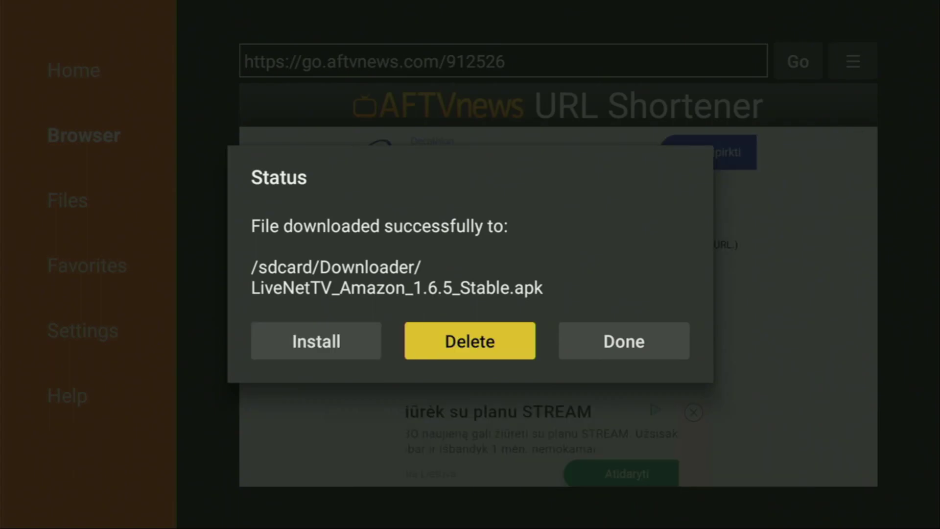
pyautogui.press('Return')
pyautogui.press('Left')
pyautogui.press('Return')
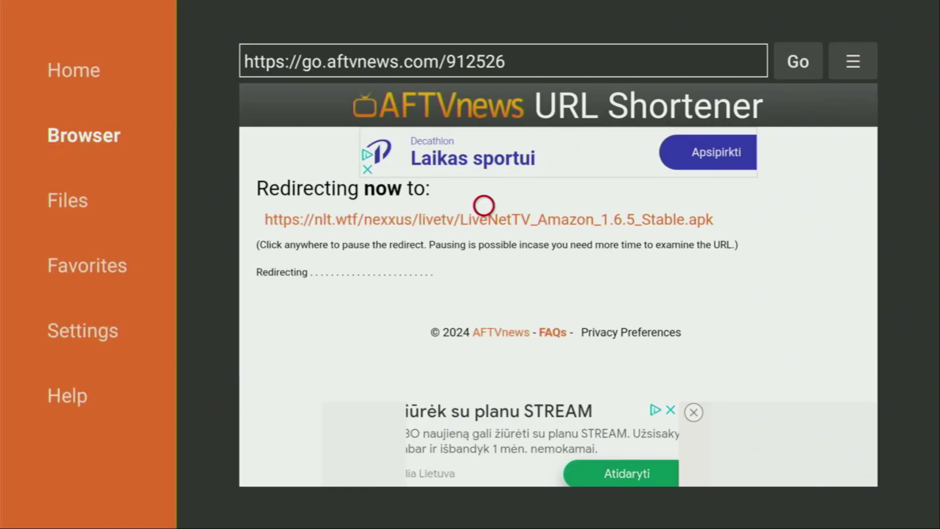
# Step: Return to the Fire TV home screen and move Live NetTV to the front of Your Apps & Channels
pyautogui.press('Home')
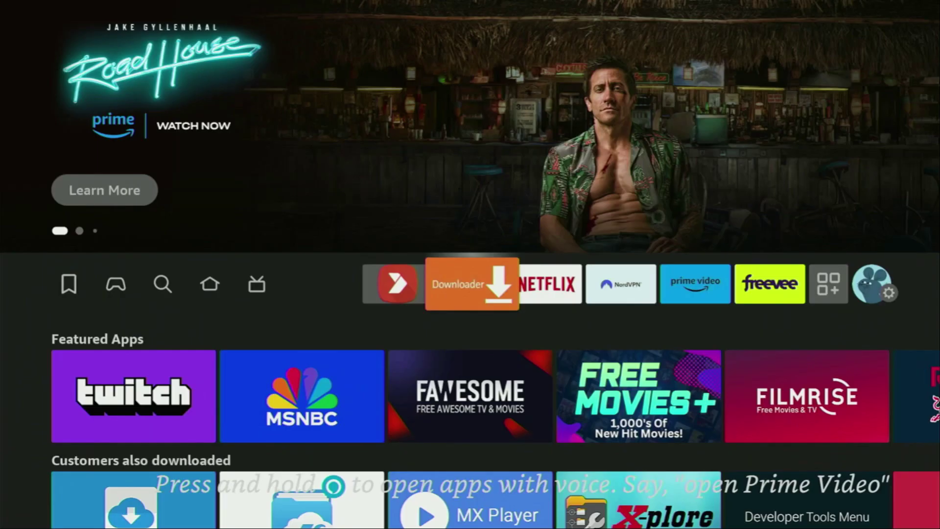
pyautogui.press('Right')
pyautogui.press('Right')
pyautogui.press('Right')
pyautogui.press('Right')
pyautogui.press('Right')
pyautogui.press('Right')
pyautogui.press('Right')
pyautogui.press('Right')
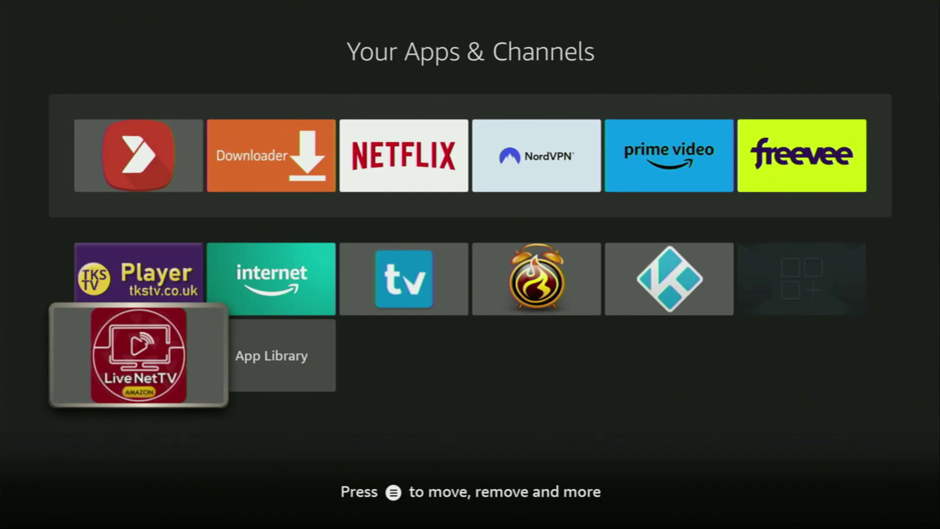
pyautogui.press('Menu')
pyautogui.press('Down')
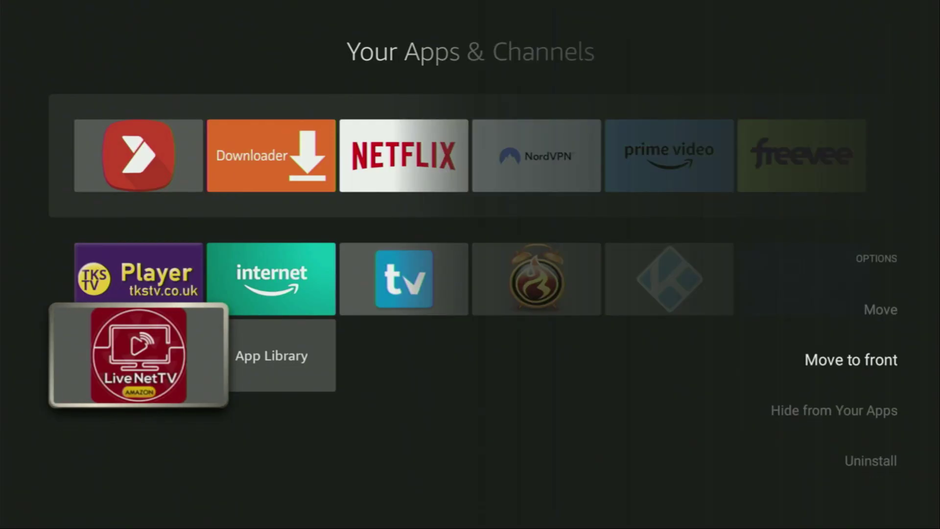
pyautogui.press('Return')
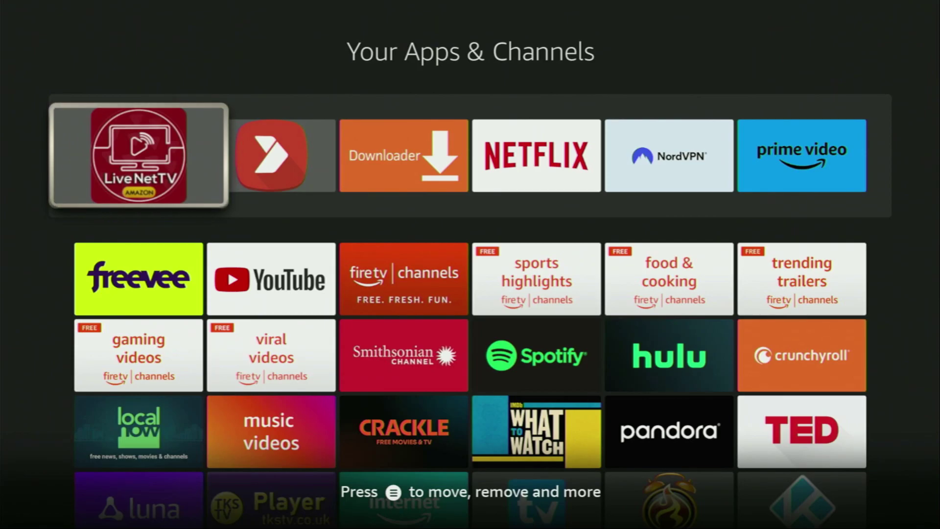
pyautogui.press('Right')
pyautogui.press('Right')
pyautogui.press('Right')
pyautogui.press('Right')
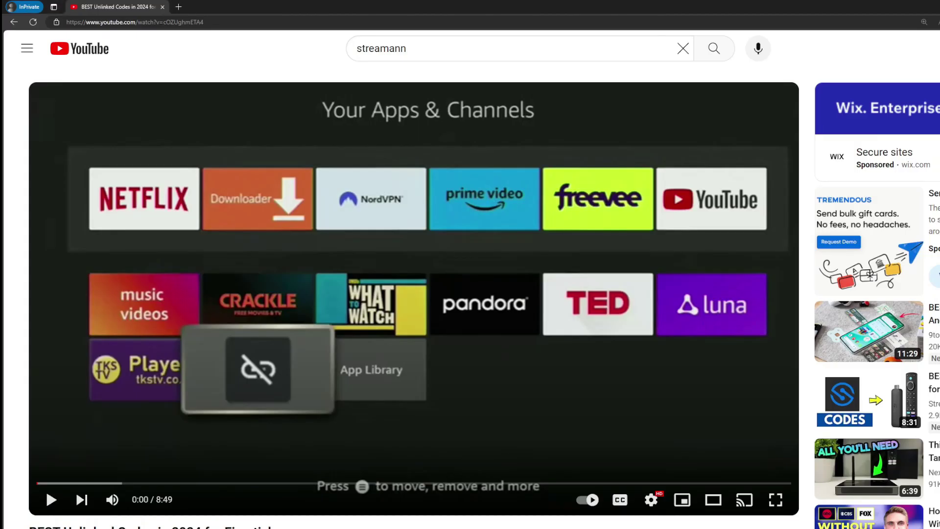
pyautogui.scroll(-5, 340, 427)
pyautogui.scroll(-2, 340, 427)
pyautogui.click(310, 292)
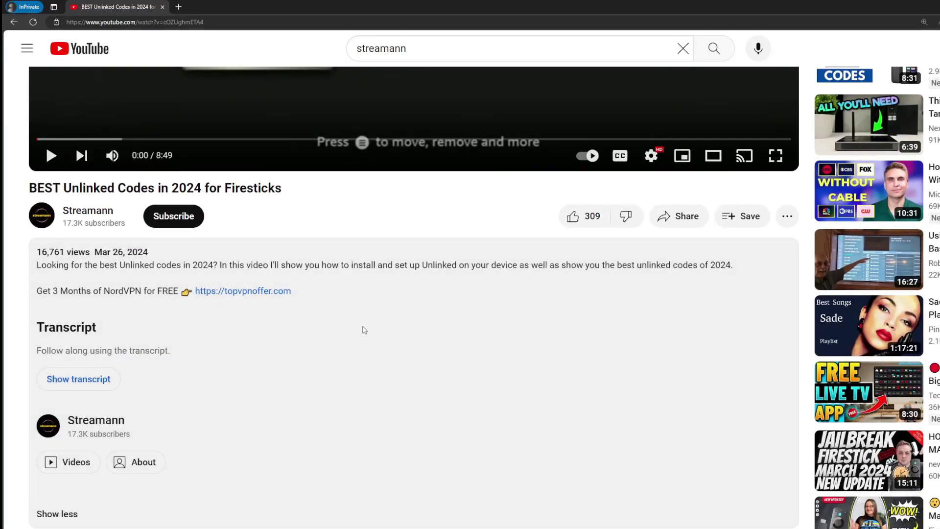
pyautogui.scroll(-5, 242, 304)
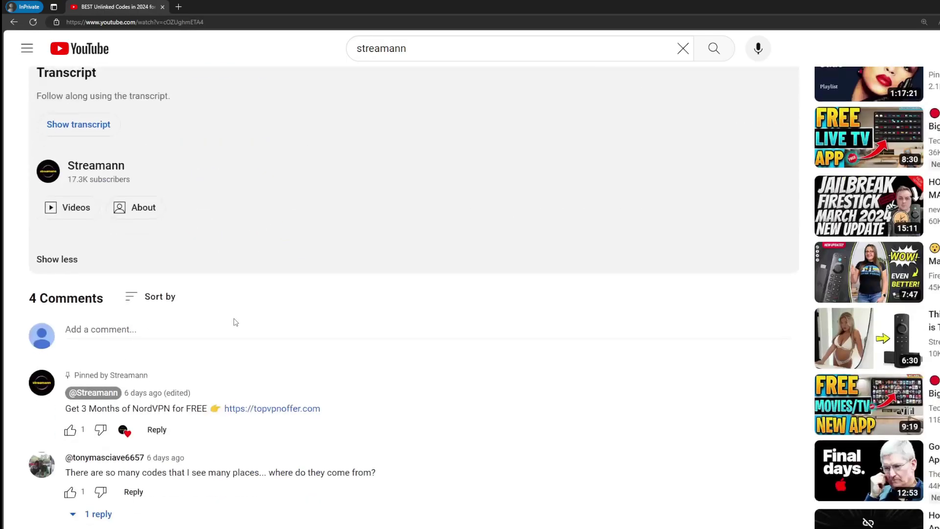
pyautogui.moveTo(324, 407); pyautogui.dragTo(233, 407)
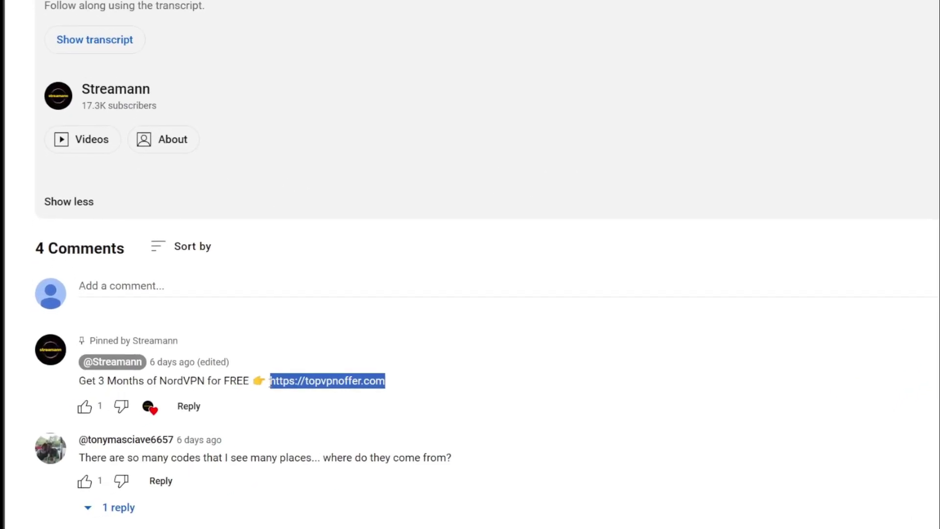
pyautogui.click(332, 388)
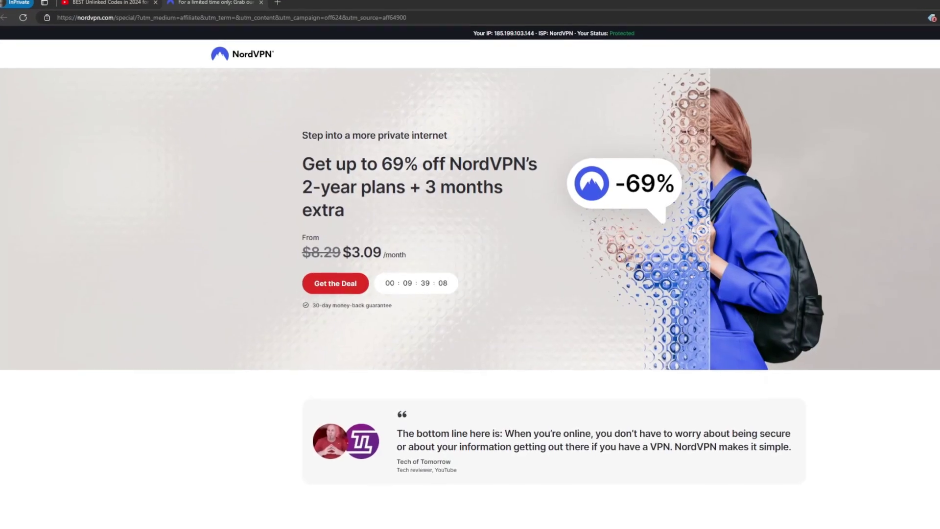